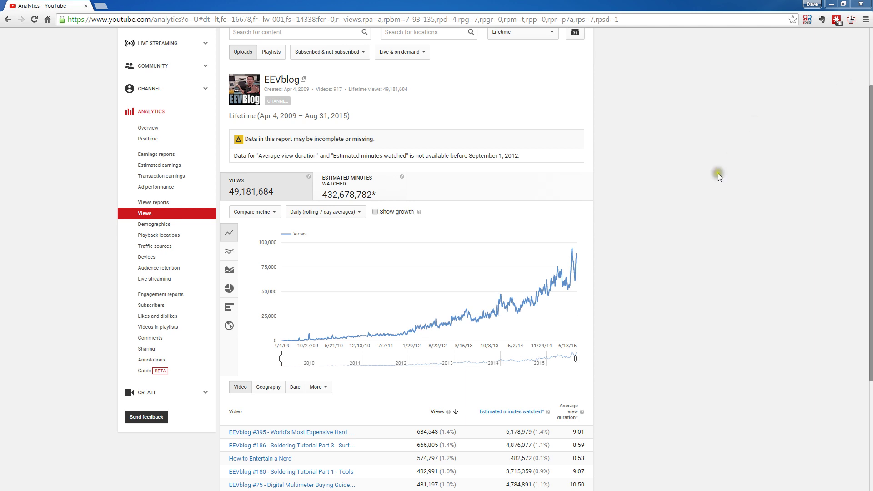
Bring the browser forward and scroll through the EEVblog lifetime views report
{"action": "left_click", "coordinate": [640, 220]}
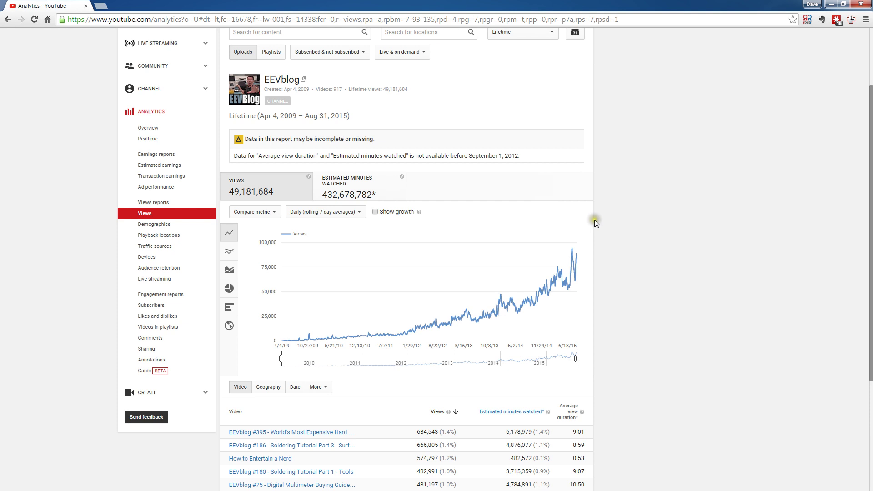
{"action": "scroll", "coordinate": [564, 204], "scroll_direction": "down", "scroll_amount": 1}
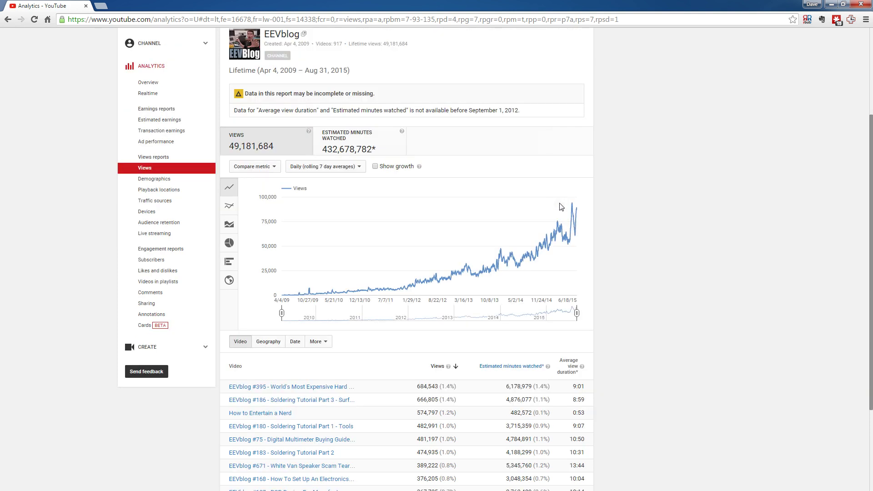
{"action": "scroll", "coordinate": [561, 207], "scroll_direction": "up", "scroll_amount": 2}
{"action": "scroll", "coordinate": [561, 207], "scroll_direction": "up", "scroll_amount": 1}
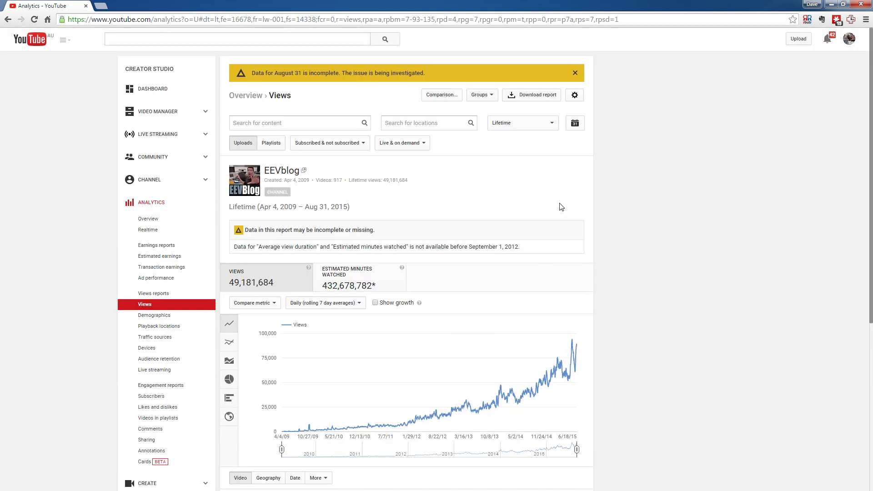
{"action": "scroll", "coordinate": [617, 314], "scroll_direction": "down", "scroll_amount": 2}
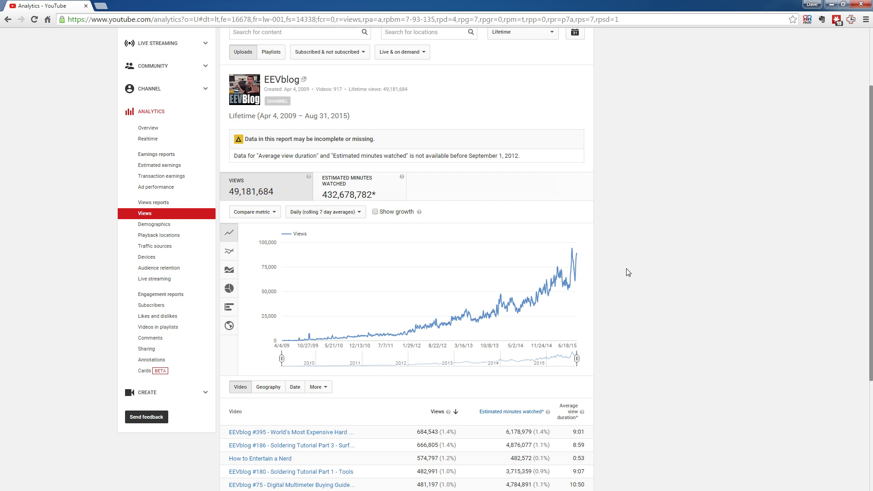
Switch the chart interval to plain Daily and move the range start to January 2014
{"action": "left_click", "coordinate": [399, 233]}
{"action": "left_click", "coordinate": [358, 215]}
{"action": "left_click", "coordinate": [358, 215]}
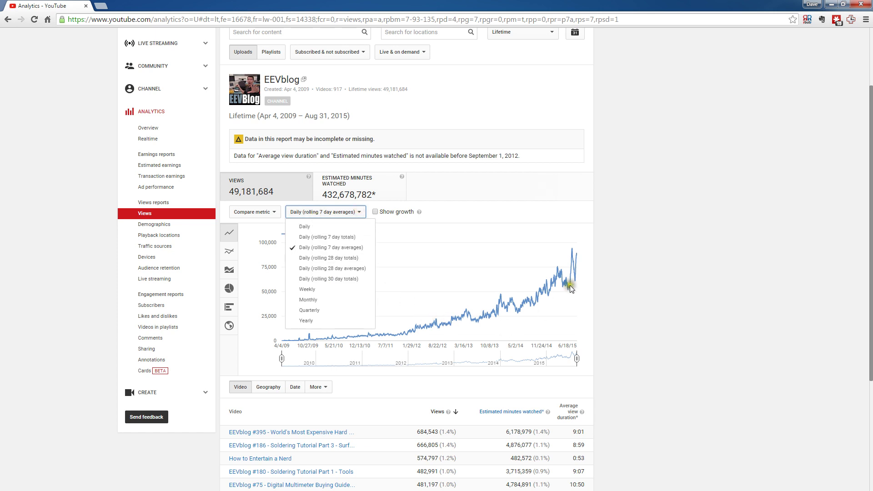
{"action": "left_click", "coordinate": [320, 226]}
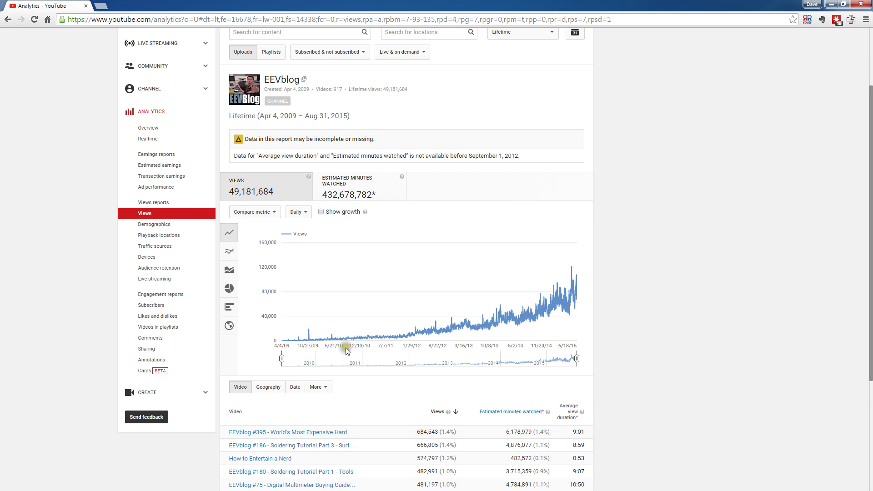
{"action": "mouse_move", "coordinate": [283, 359]}
{"action": "left_mouse_down"}
{"action": "mouse_move", "coordinate": [496, 358]}
{"action": "mouse_move", "coordinate": [500, 343]}
{"action": "left_mouse_up"}
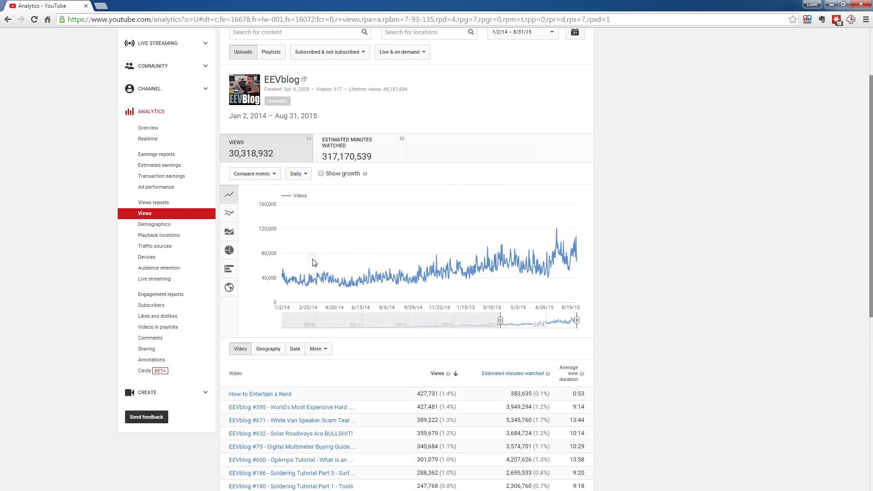
Settle the daily views chart on Jan 2, 2014 – Aug 31, 2015 and reopen the interval choices
{"action": "left_click", "coordinate": [393, 238]}
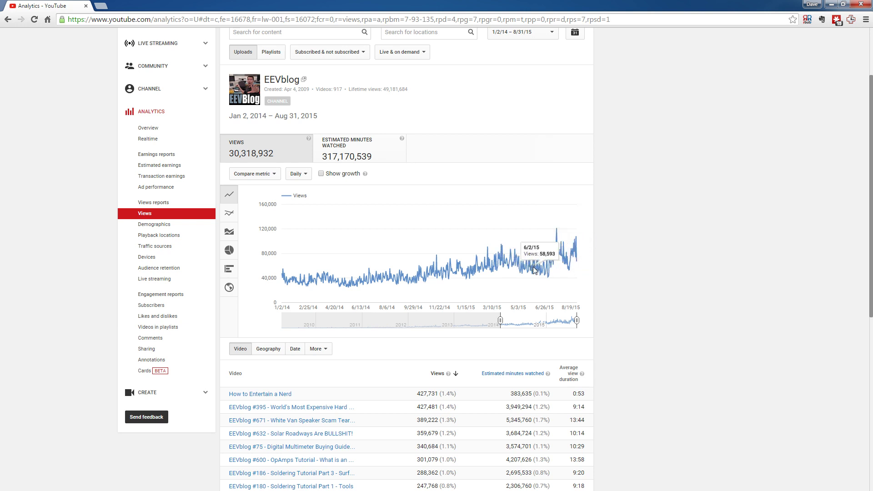
{"action": "left_click", "coordinate": [304, 174]}
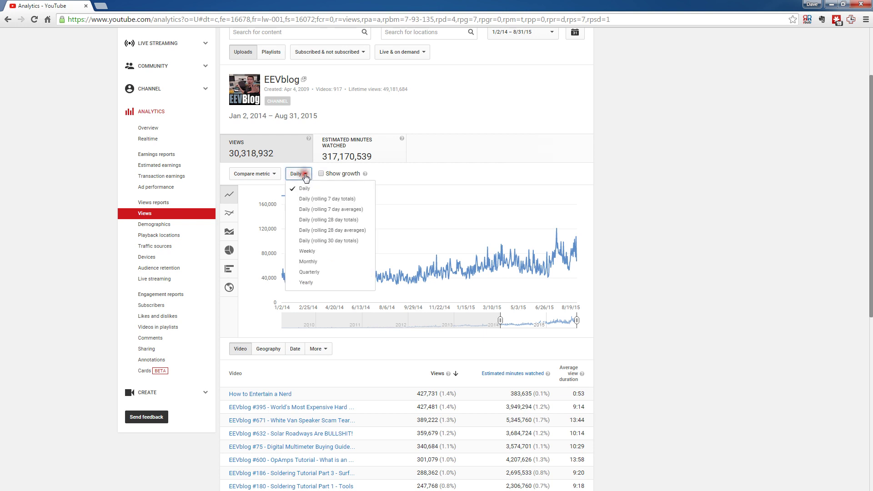
Try rolling 7-day averages, then rolling 28-day averages on the 2014–2015 views chart
{"action": "left_click", "coordinate": [335, 211]}
{"action": "left_click", "coordinate": [341, 211]}
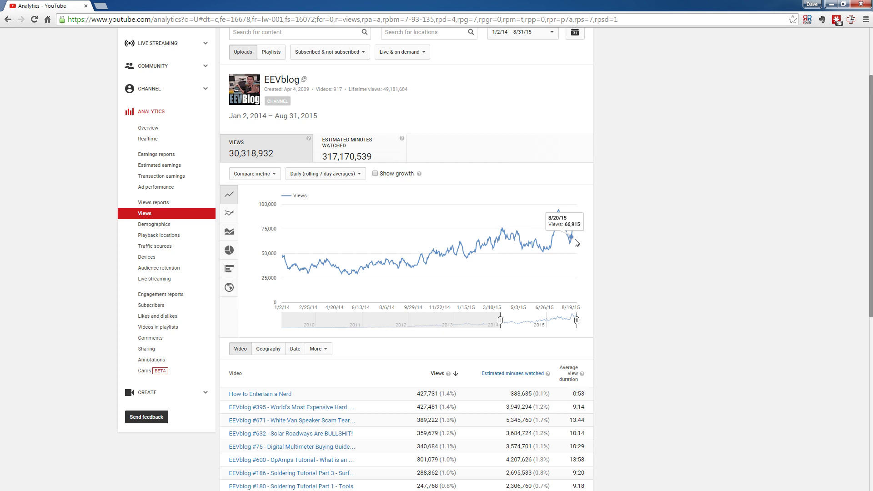
{"action": "left_click", "coordinate": [356, 174]}
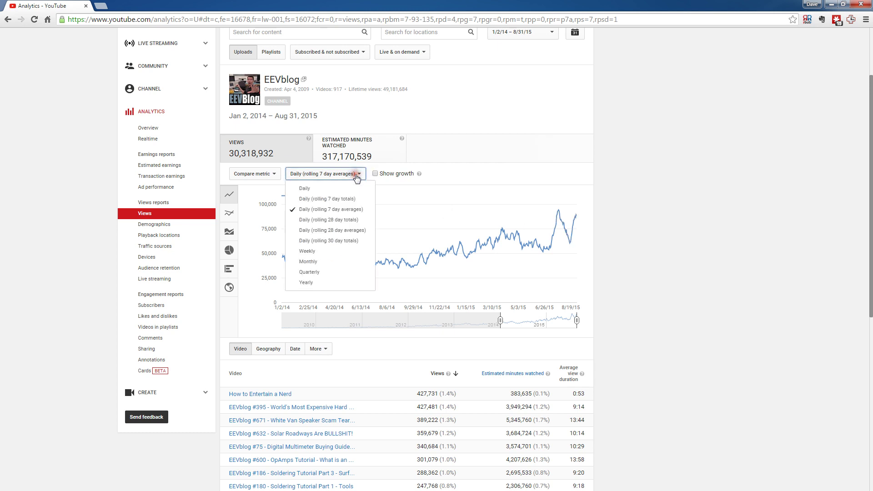
{"action": "left_click", "coordinate": [335, 230]}
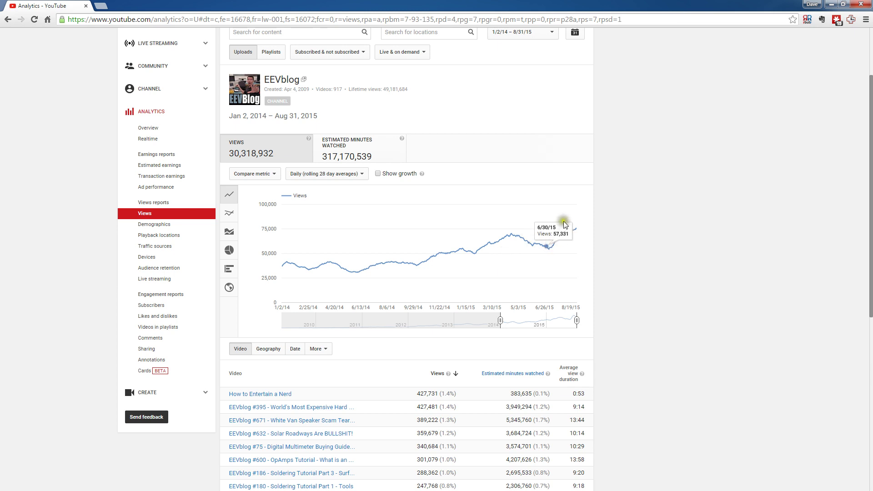
{"action": "mouse_move", "coordinate": [575, 233]}
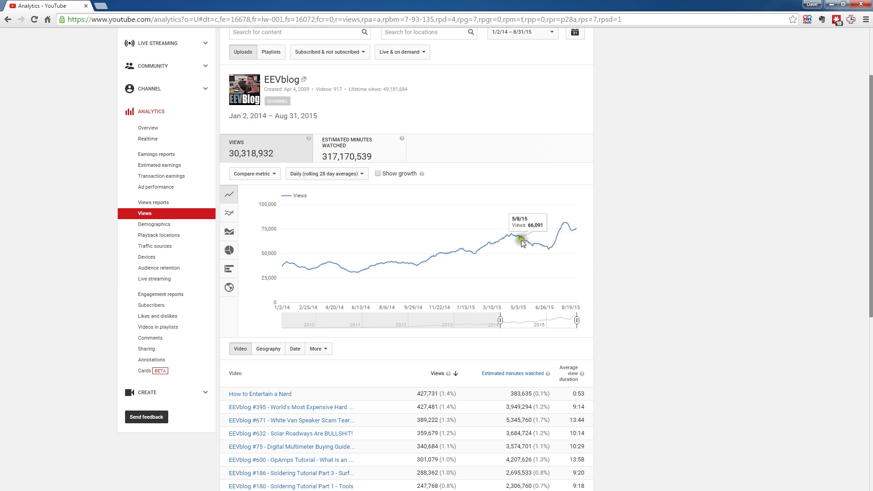
Return the chart to rolling 7-day averages and select the range slider's left handle
{"action": "left_click", "coordinate": [349, 176]}
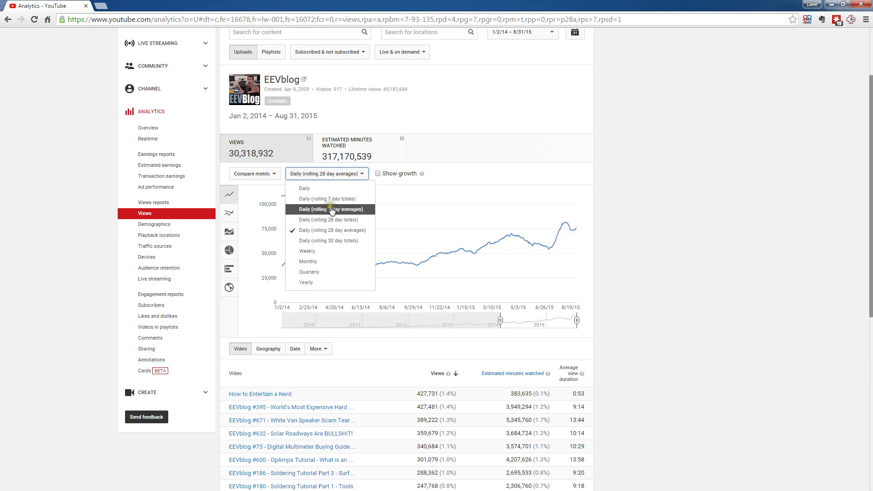
{"action": "left_click", "coordinate": [331, 210]}
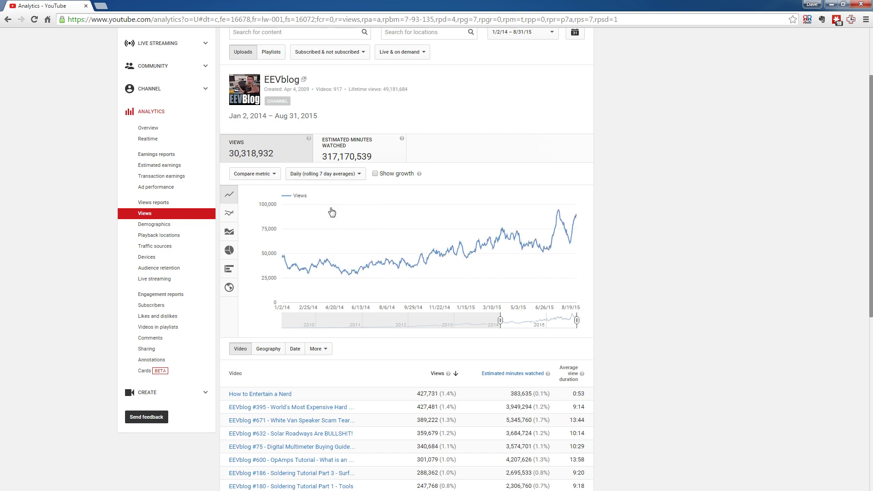
{"action": "mouse_move", "coordinate": [497, 244]}
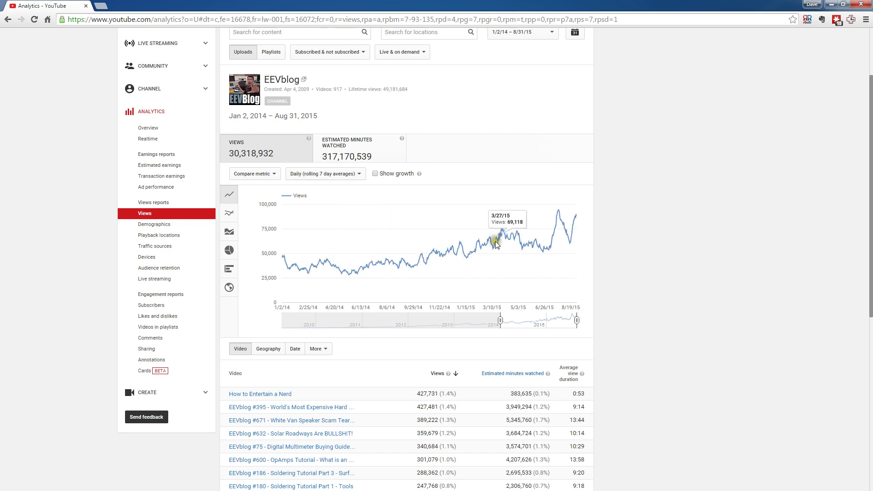
{"action": "left_click", "coordinate": [501, 322]}
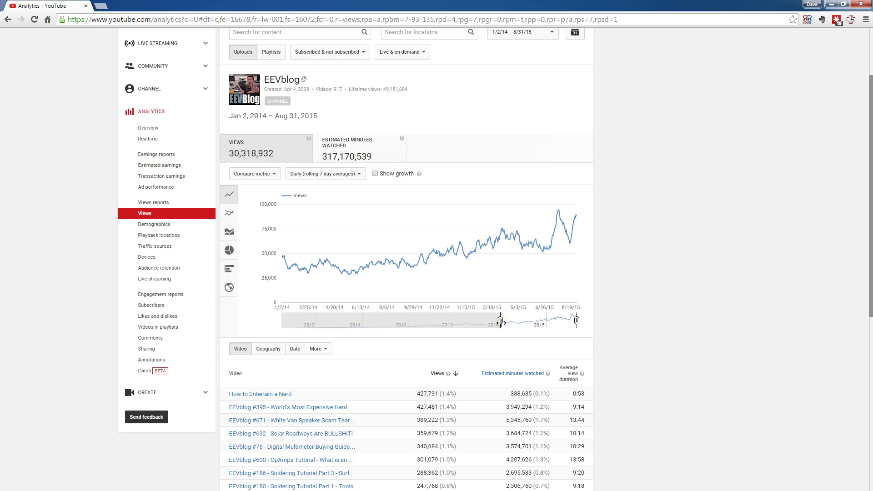
{"action": "left_click", "coordinate": [501, 322]}
Narrow the chart to Jun 13 – Aug 31, 2015, where views peak near 95,000 on Jul 25
{"action": "left_click_drag", "start_coordinate": [500, 322], "coordinate": [567, 305]}
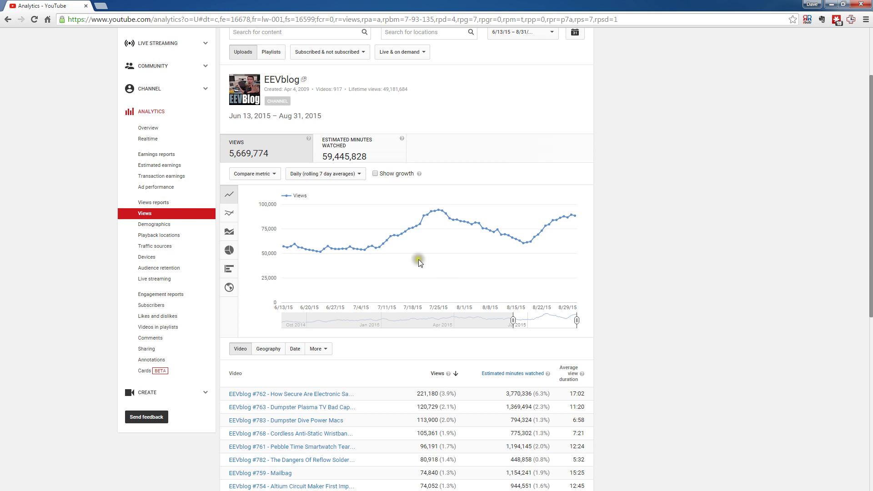
{"action": "left_click", "coordinate": [355, 182]}
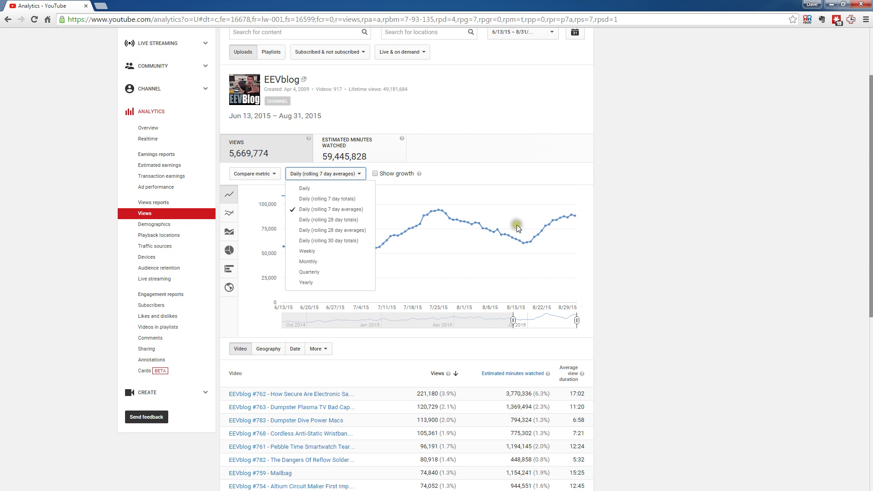
{"action": "left_click", "coordinate": [333, 189]}
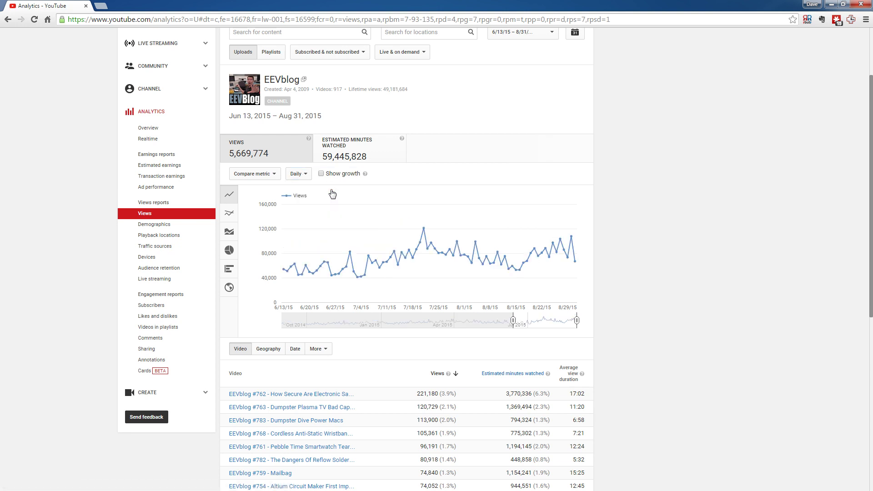
{"action": "mouse_move", "coordinate": [412, 258]}
{"action": "mouse_move", "coordinate": [517, 272]}
{"action": "left_click", "coordinate": [316, 267]}
{"action": "mouse_move", "coordinate": [313, 266]}
{"action": "left_click", "coordinate": [304, 173]}
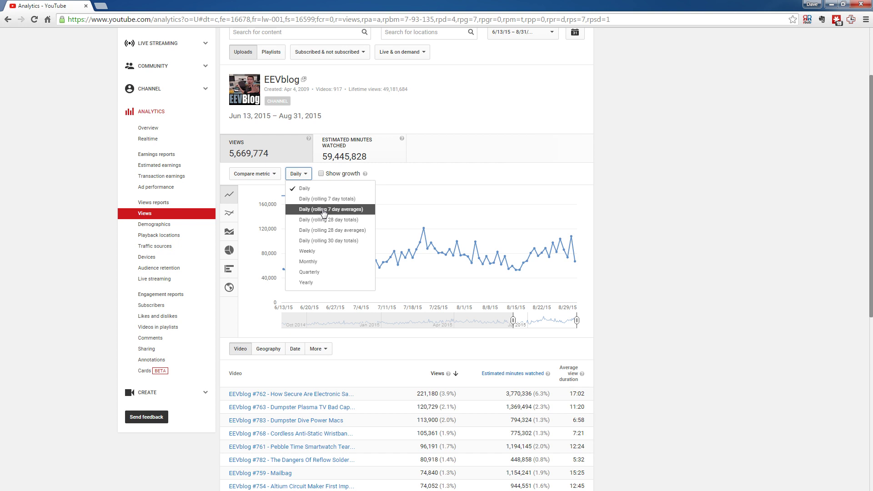
{"action": "left_click", "coordinate": [323, 210]}
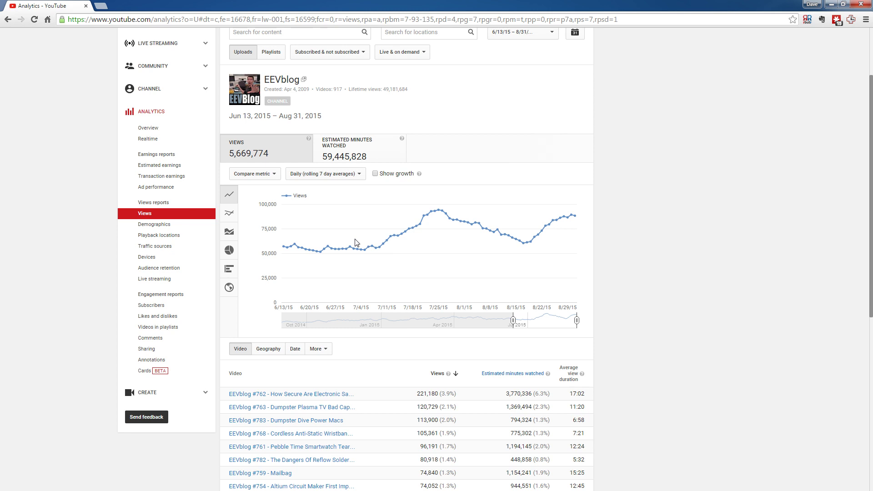
{"action": "mouse_move", "coordinate": [435, 215]}
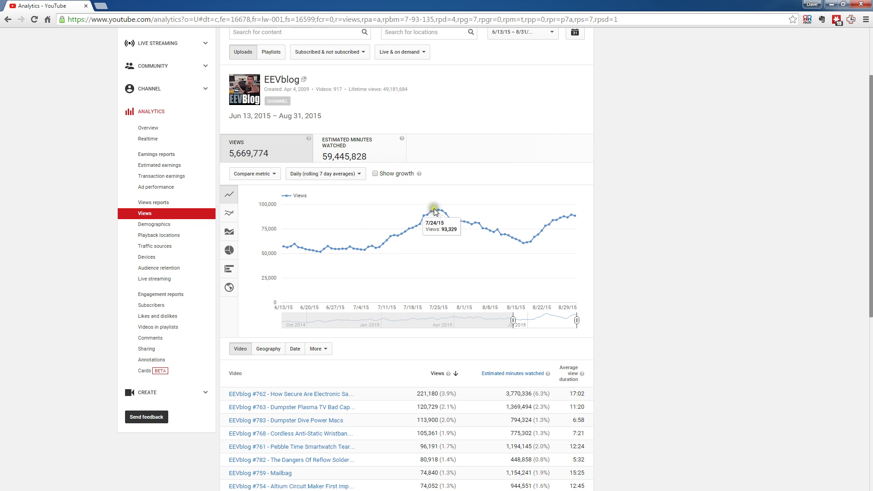
{"action": "left_click", "coordinate": [368, 242]}
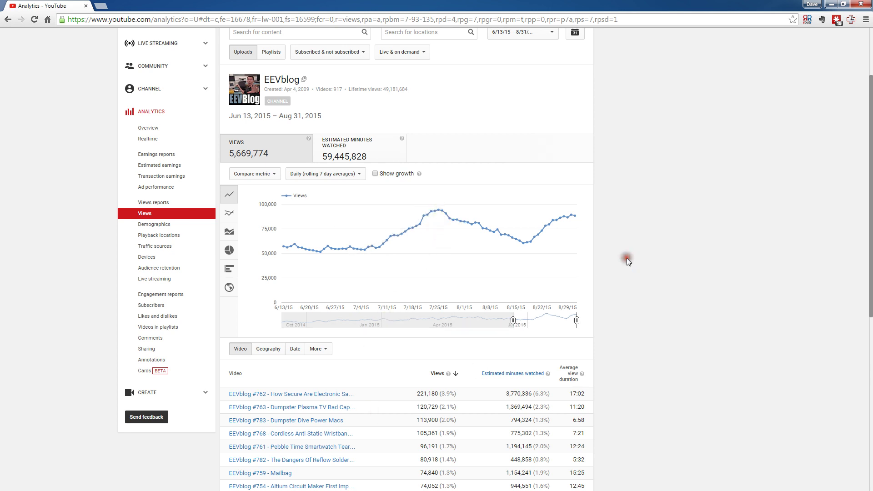
{"action": "scroll", "coordinate": [627, 258], "scroll_direction": "down", "scroll_amount": 4}
{"action": "scroll", "coordinate": [627, 261], "scroll_direction": "down", "scroll_amount": 2}
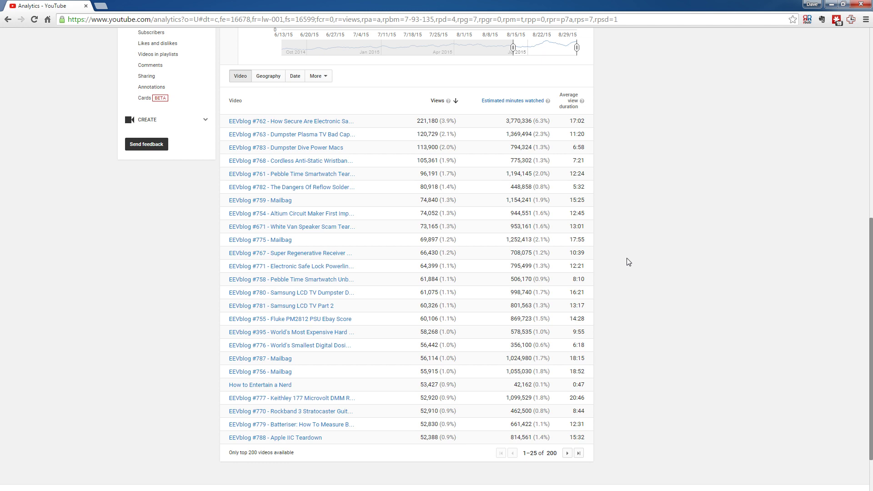
{"action": "scroll", "coordinate": [627, 259], "scroll_direction": "up", "scroll_amount": 3}
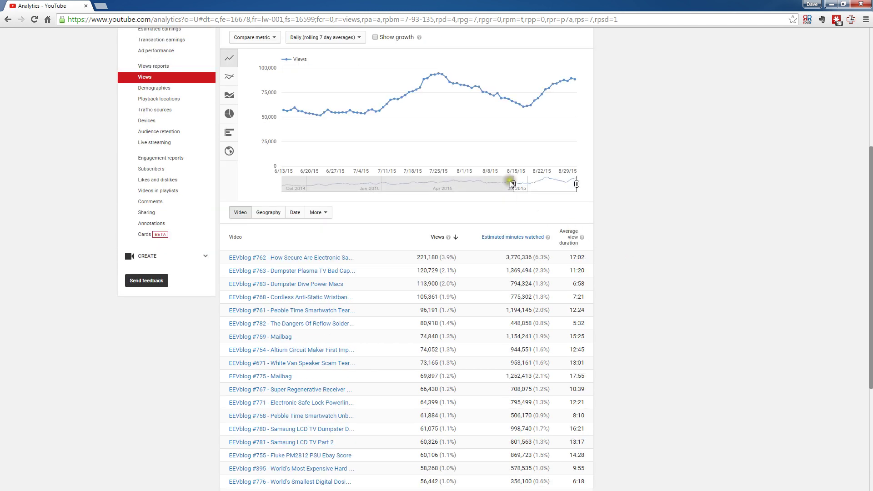
{"action": "left_click_drag", "start_coordinate": [512, 183], "coordinate": [527, 179]}
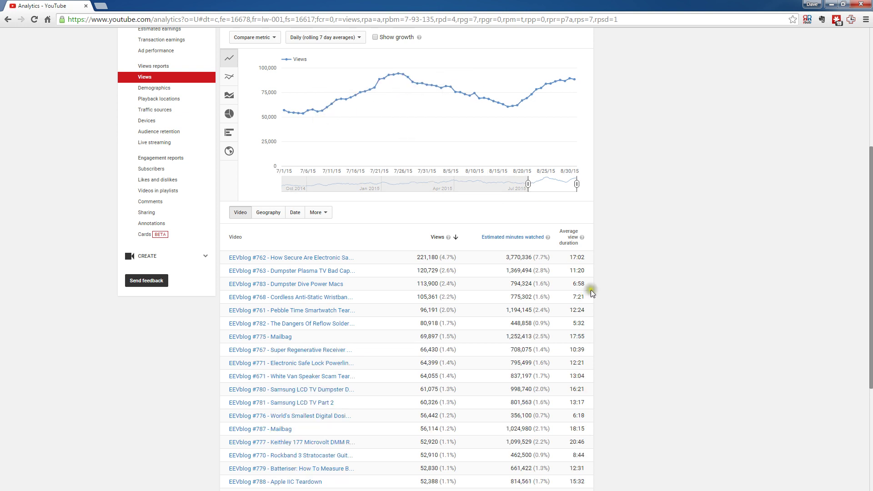
{"action": "scroll", "coordinate": [366, 224], "scroll_direction": "down", "scroll_amount": 1}
{"action": "mouse_move", "coordinate": [301, 214]}
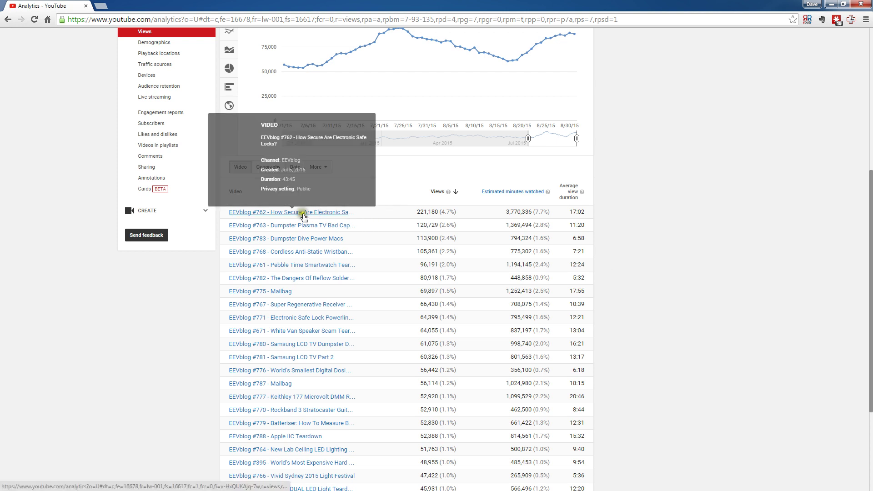
{"action": "scroll", "coordinate": [400, 218], "scroll_direction": "up", "scroll_amount": 3}
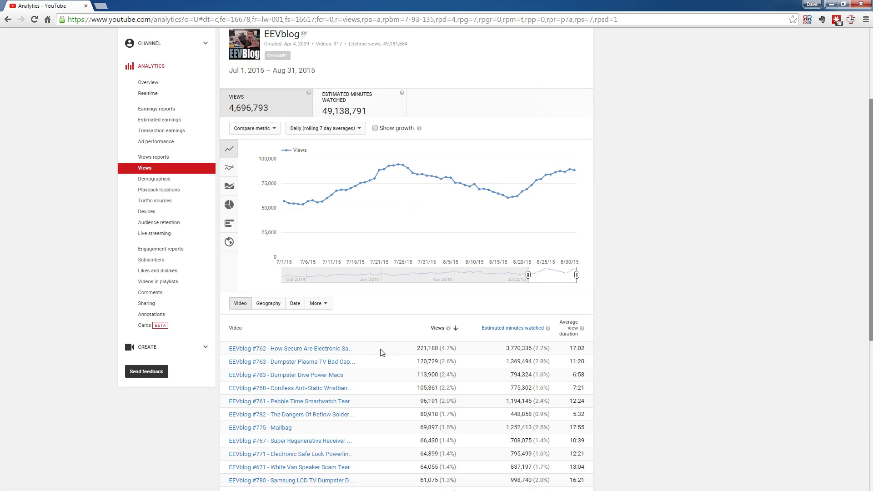
{"action": "left_click", "coordinate": [425, 348]}
{"action": "left_click", "coordinate": [474, 344]}
{"action": "scroll", "coordinate": [474, 347], "scroll_direction": "down", "scroll_amount": 1}
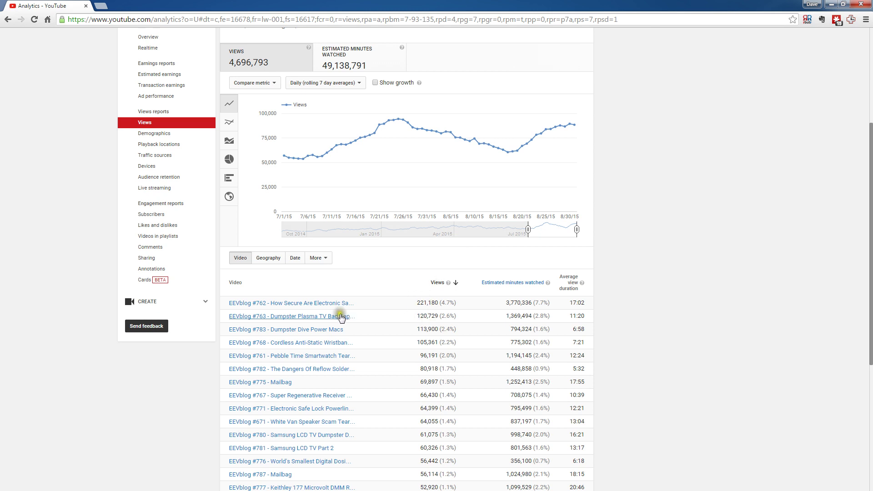
{"action": "mouse_move", "coordinate": [362, 314]}
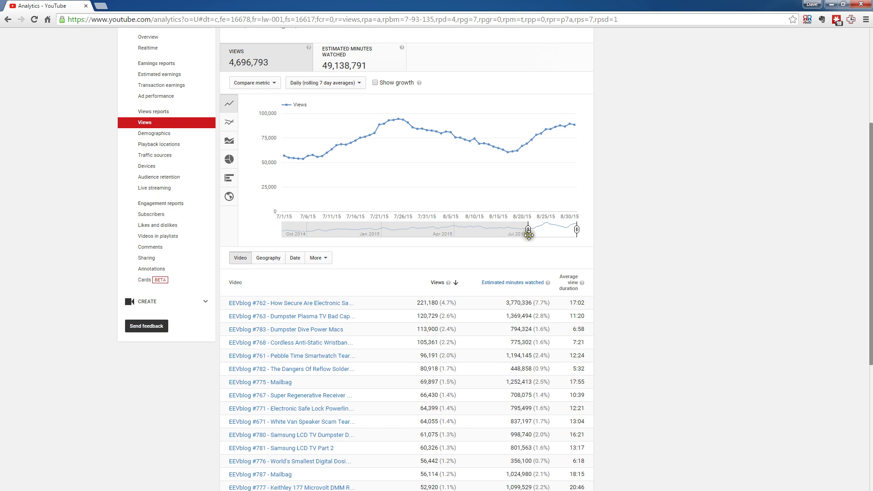
Try a late-August start, then set the range to 6/30/15 through 8/29/15
{"action": "left_click_drag", "start_coordinate": [528, 229], "coordinate": [563, 225]}
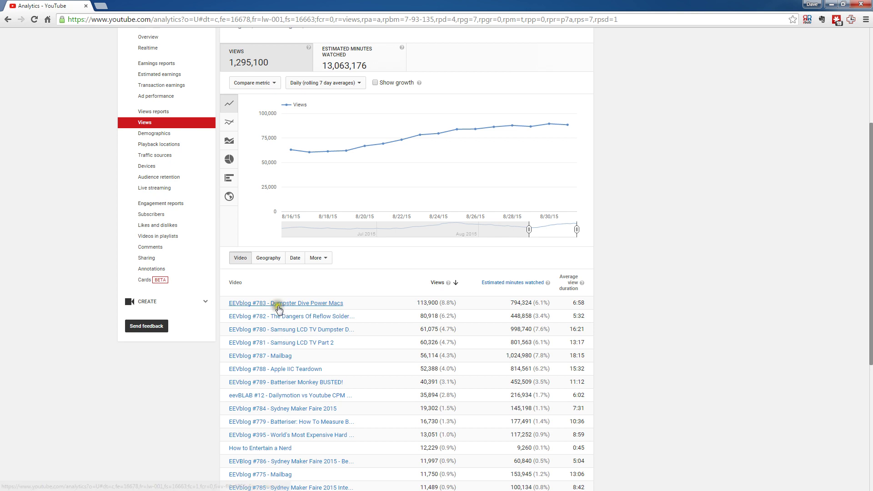
{"action": "left_click", "coordinate": [381, 148]}
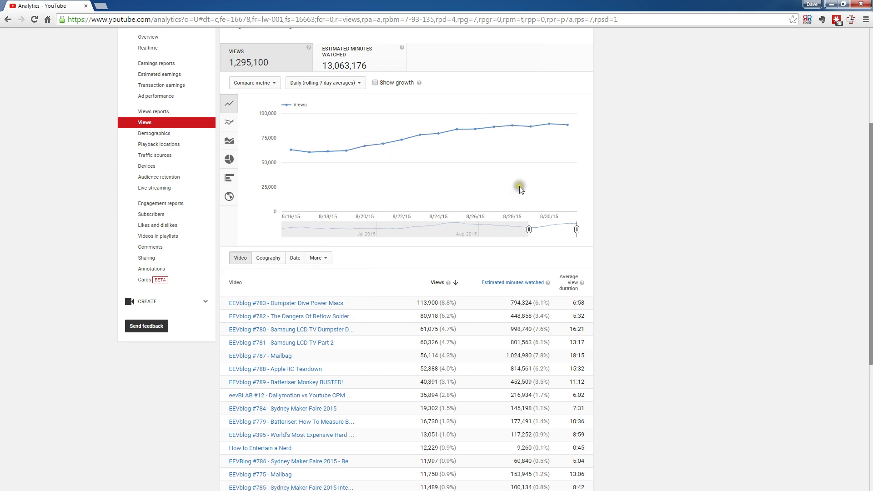
{"action": "left_click_drag", "start_coordinate": [528, 229], "coordinate": [375, 228]}
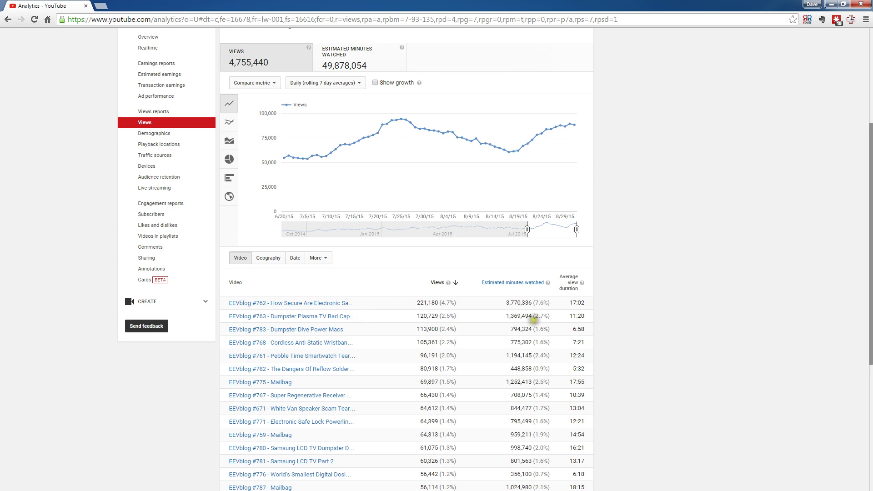
Read views values around the July 2015 peak, including 7/22/15, and bring up the day-grouping choices
{"action": "scroll", "coordinate": [614, 283], "scroll_direction": "down", "scroll_amount": 2}
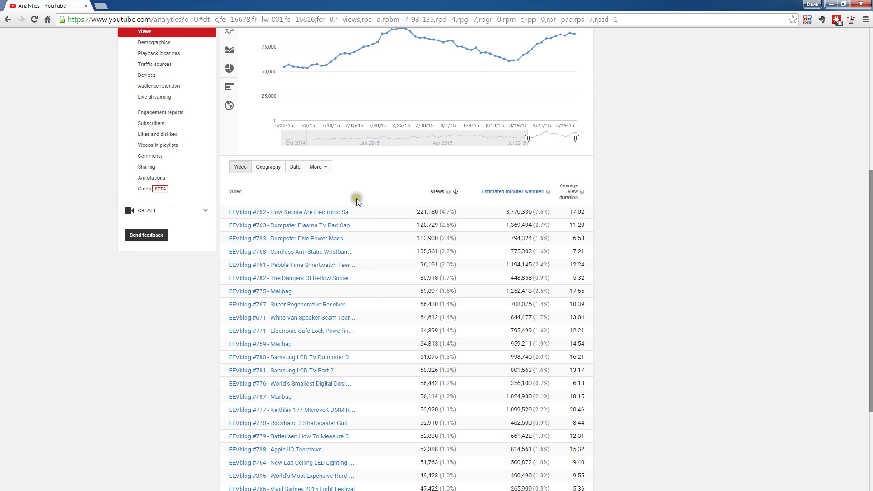
{"action": "scroll", "coordinate": [365, 245], "scroll_direction": "up", "scroll_amount": 1}
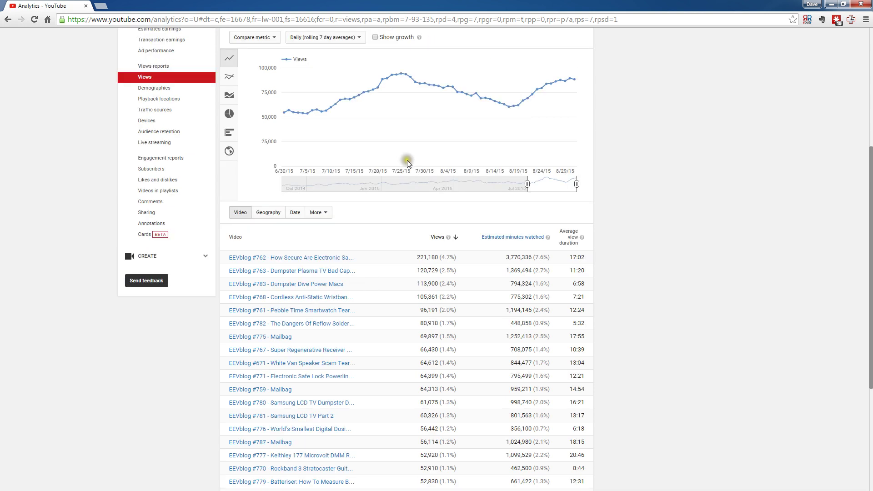
{"action": "mouse_move", "coordinate": [387, 86]}
{"action": "left_click", "coordinate": [380, 72]}
{"action": "left_click", "coordinate": [389, 78]}
{"action": "left_click", "coordinate": [325, 40]}
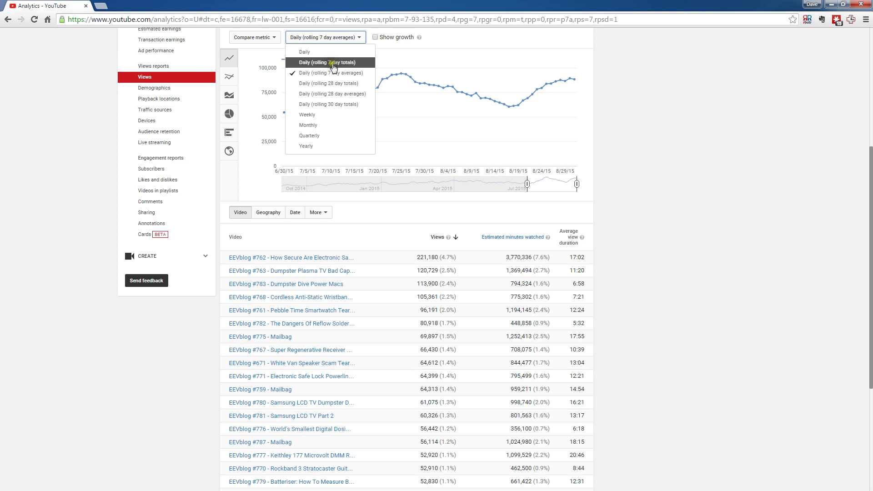
Cycle the chart through Daily and rolling 7-day totals, ending on rolling 7-day averages
{"action": "left_click", "coordinate": [314, 53]}
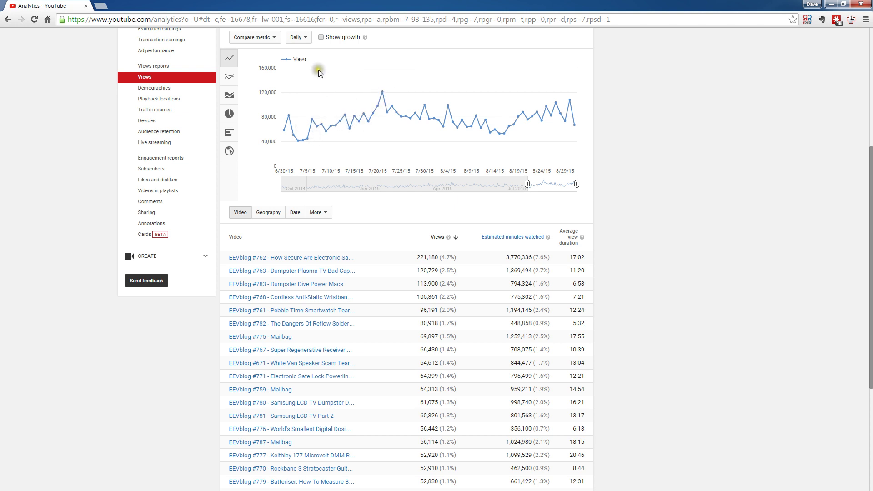
{"action": "left_click", "coordinate": [301, 38]}
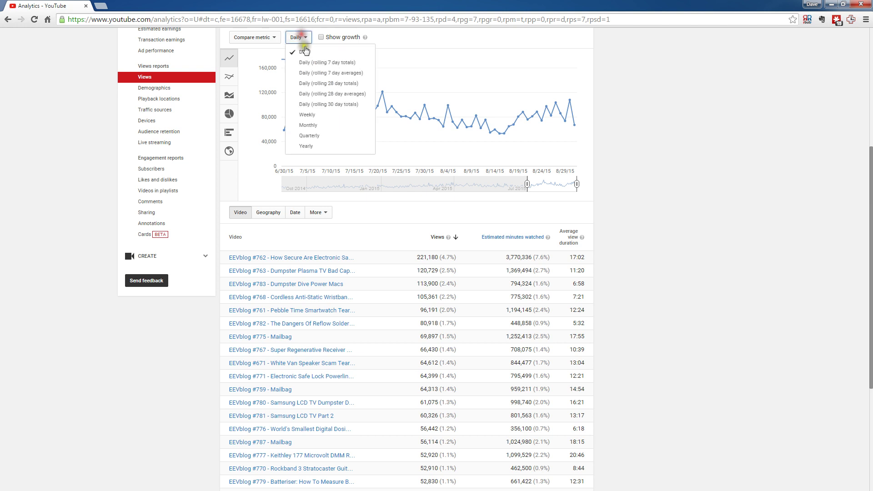
{"action": "left_click", "coordinate": [330, 65]}
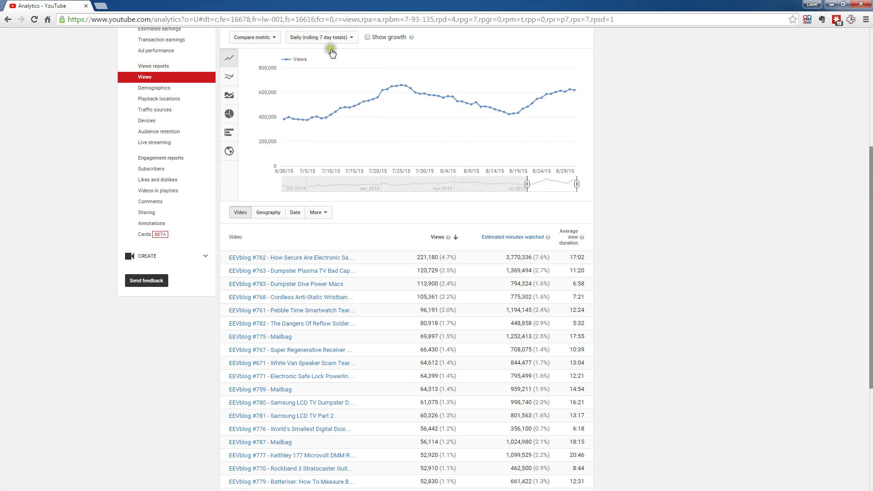
{"action": "left_click", "coordinate": [336, 37]}
{"action": "left_click", "coordinate": [340, 75]}
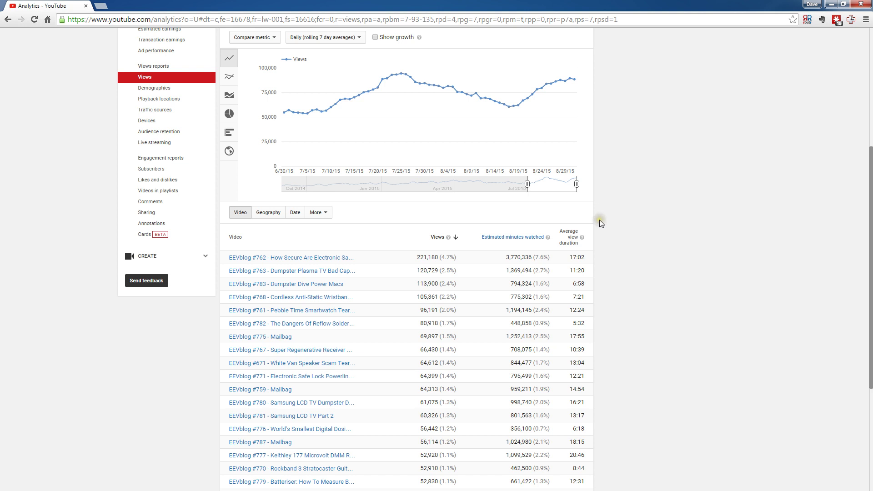
{"action": "scroll", "coordinate": [542, 200], "scroll_direction": "up", "scroll_amount": 1}
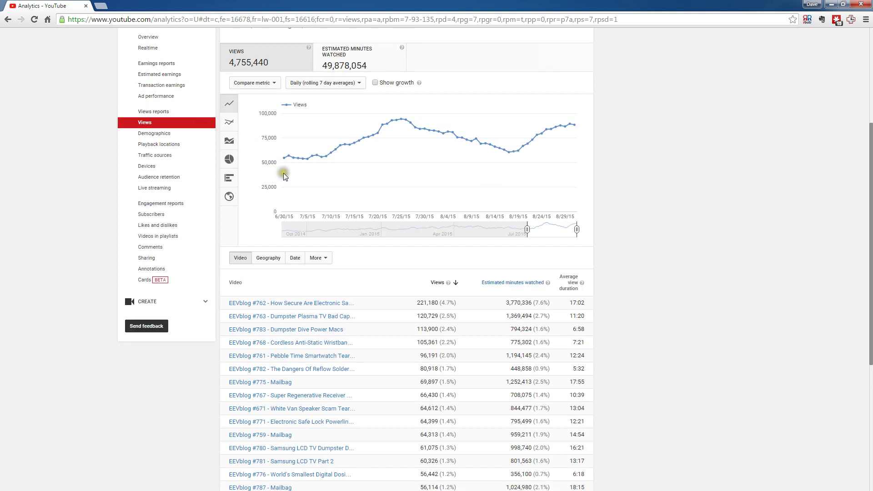
Add Estimated minutes watched as a comparison line on the 6/30/15–8/29/15 views chart
{"action": "left_click", "coordinate": [255, 82]}
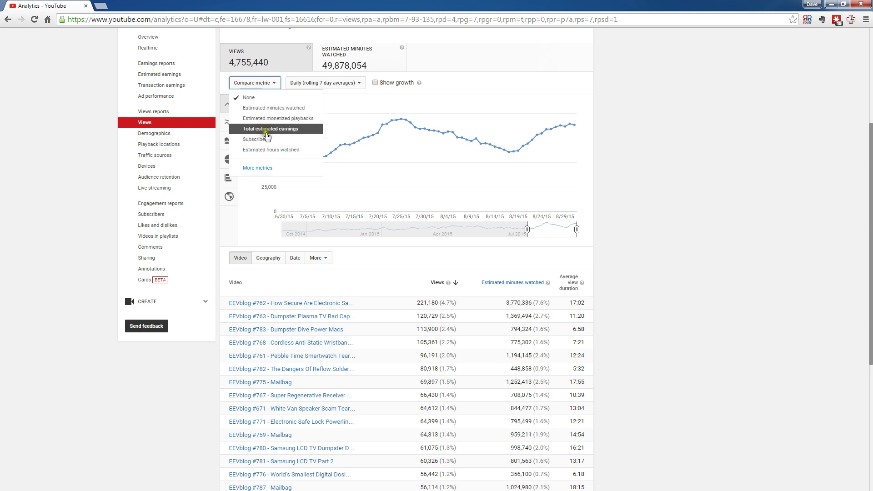
{"action": "left_click", "coordinate": [289, 110]}
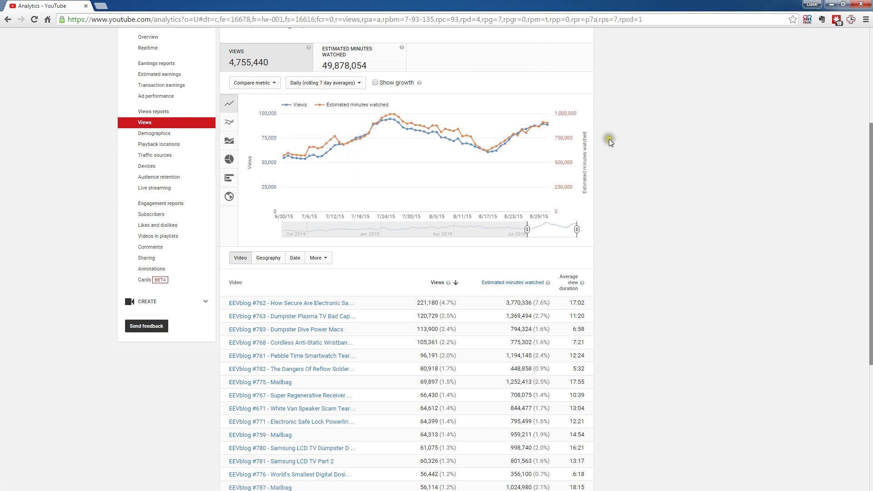
{"action": "mouse_move", "coordinate": [308, 158]}
{"action": "mouse_move", "coordinate": [331, 146]}
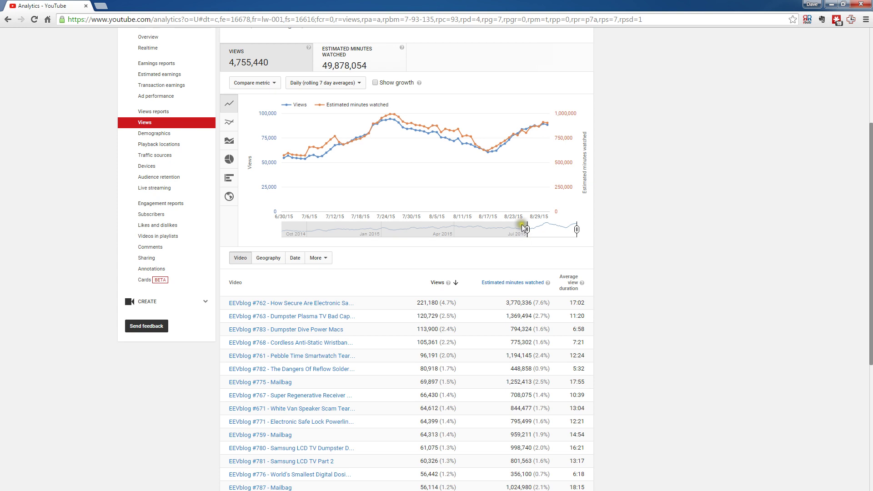
Extend the range start back through May 2015 and December 2014 to the channel's 4/4/09 start
{"action": "left_click_drag", "start_coordinate": [528, 230], "coordinate": [492, 230]}
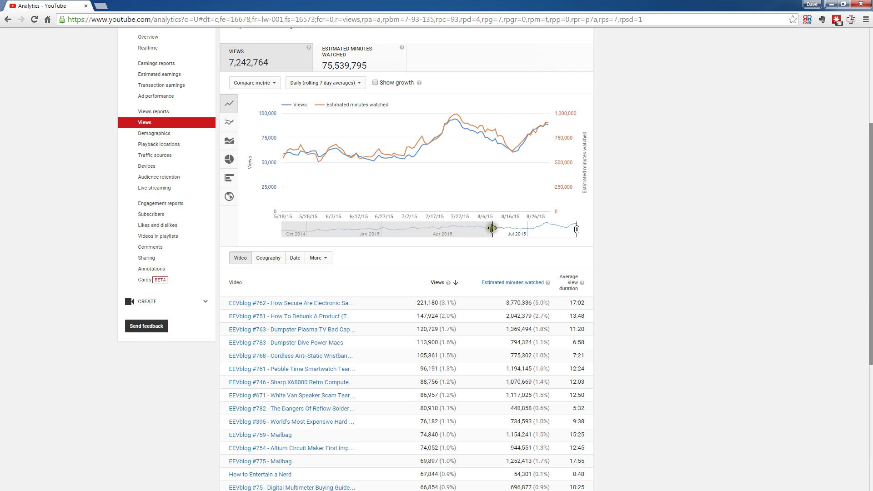
{"action": "left_click_drag", "start_coordinate": [493, 229], "coordinate": [378, 229]}
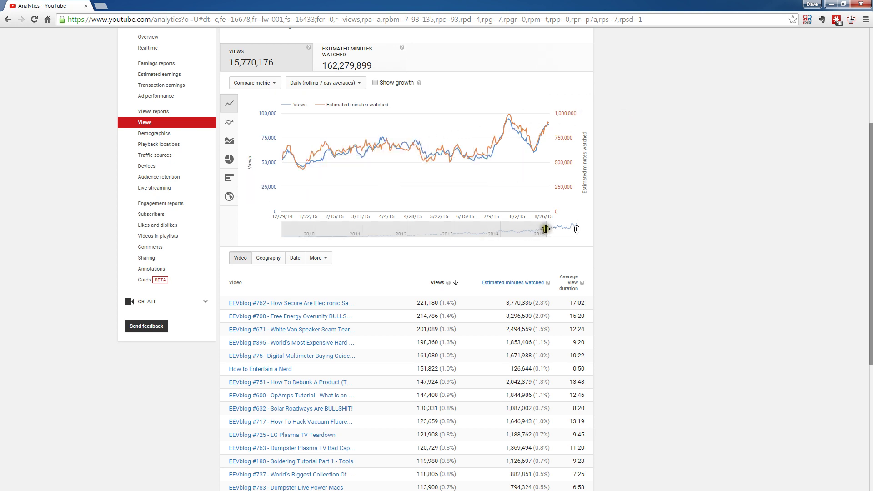
{"action": "left_click_drag", "start_coordinate": [538, 231], "coordinate": [259, 234]}
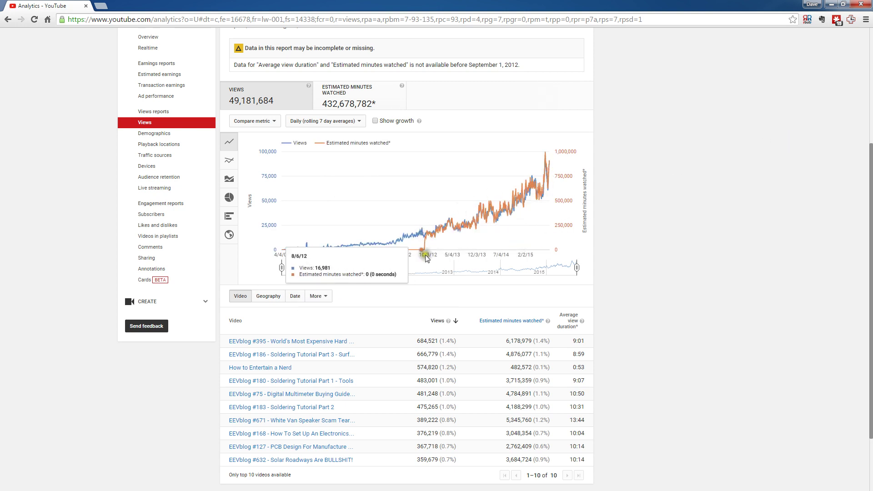
{"action": "mouse_move", "coordinate": [424, 242]}
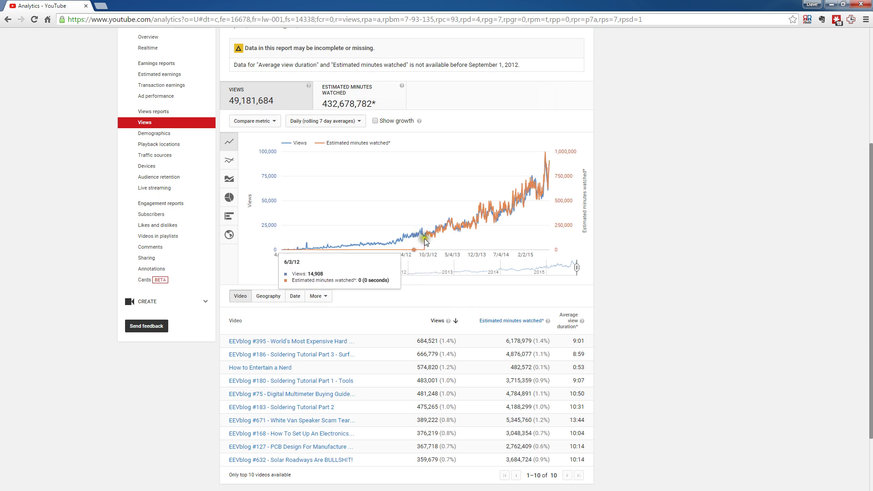
{"action": "mouse_move", "coordinate": [534, 210]}
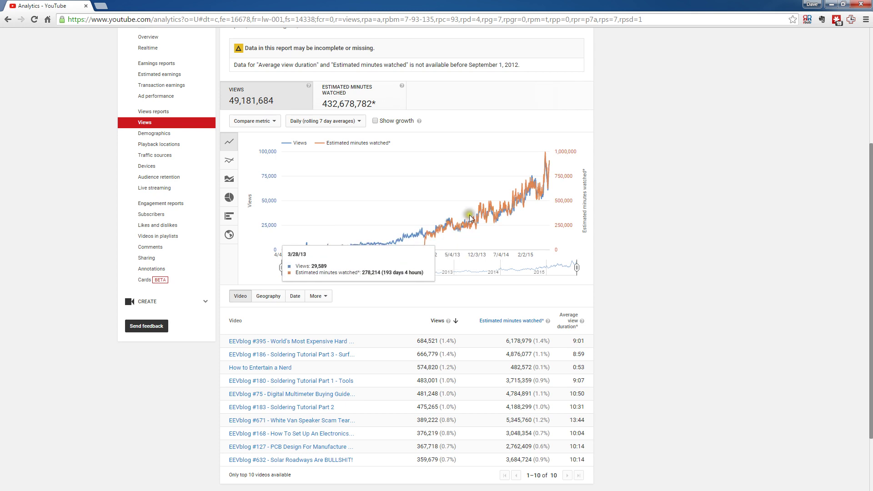